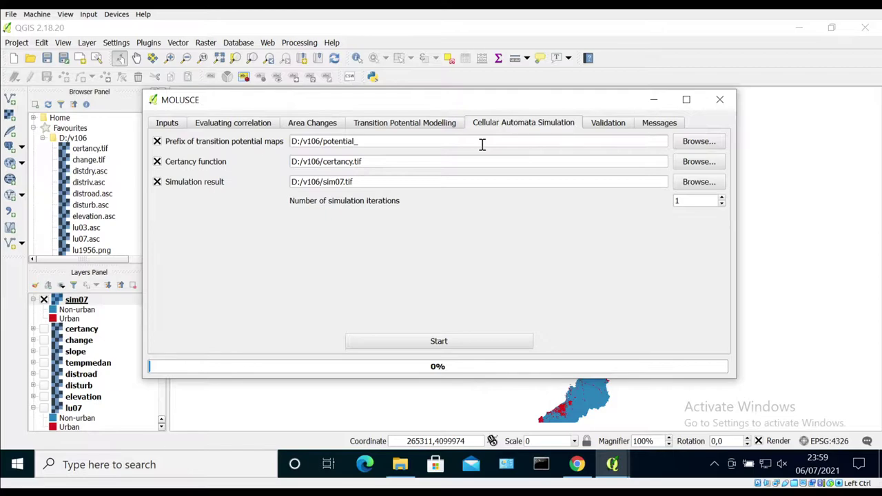
Set sim07.tif from the v106 folder as the simulated map for the MOLUSCE validation
click(609, 125)
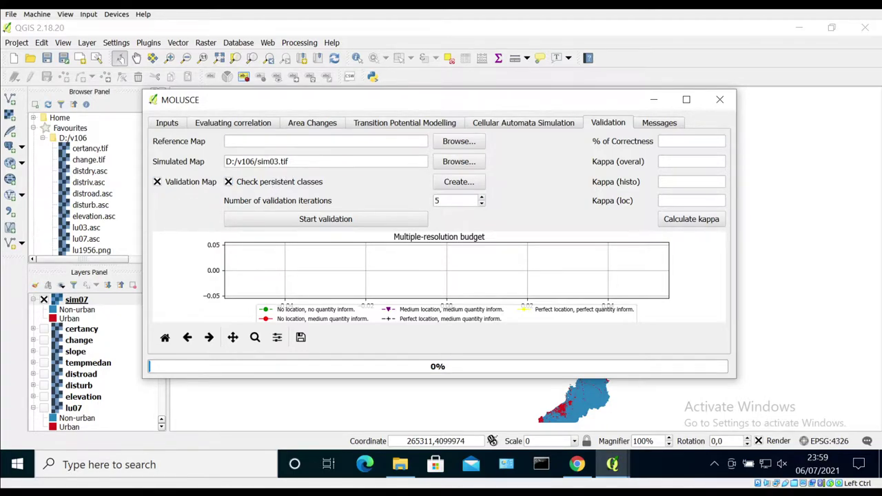
click(455, 161)
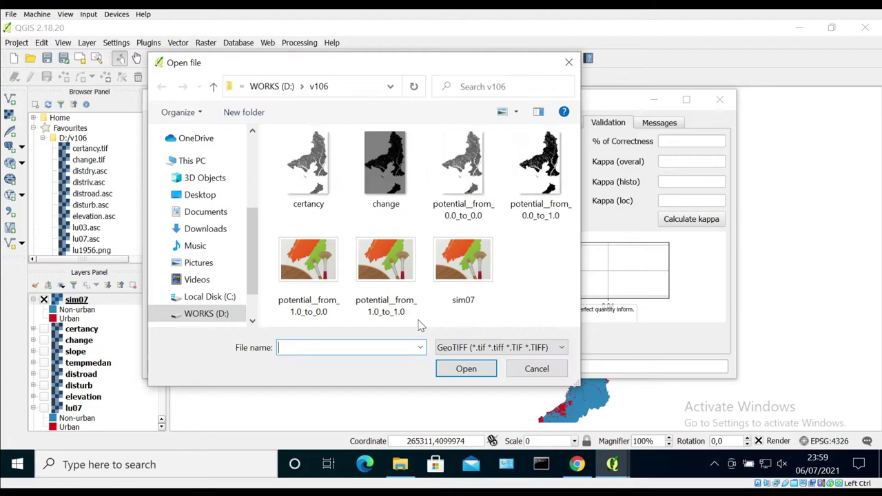
click(463, 266)
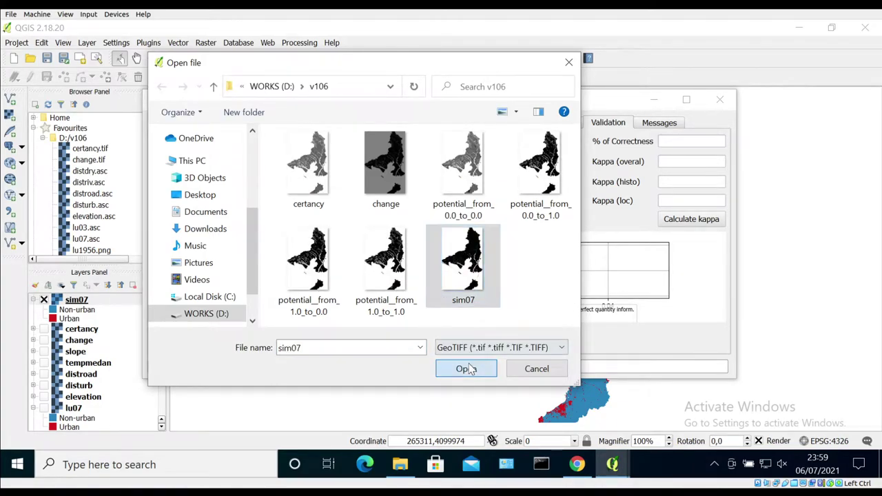
click(466, 368)
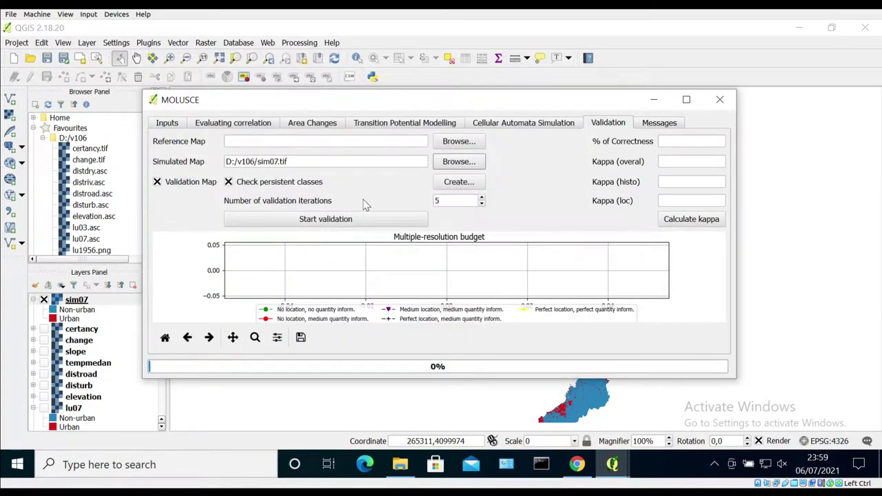
click(469, 142)
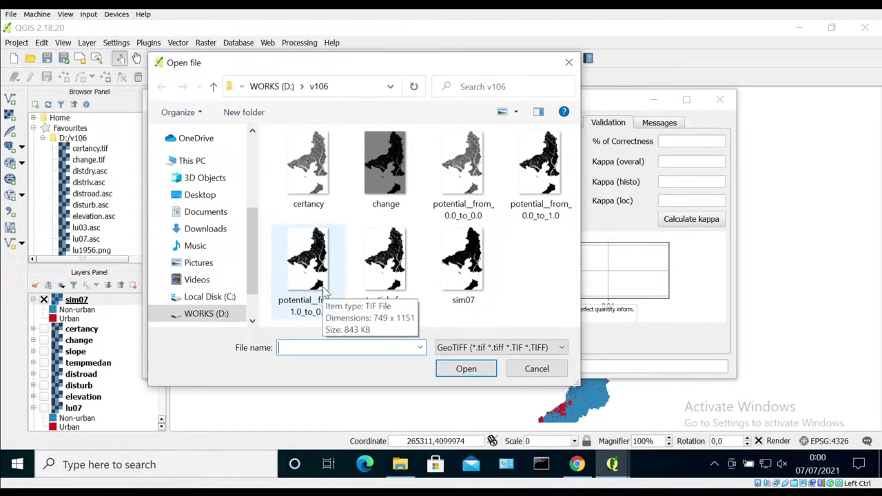
click(535, 349)
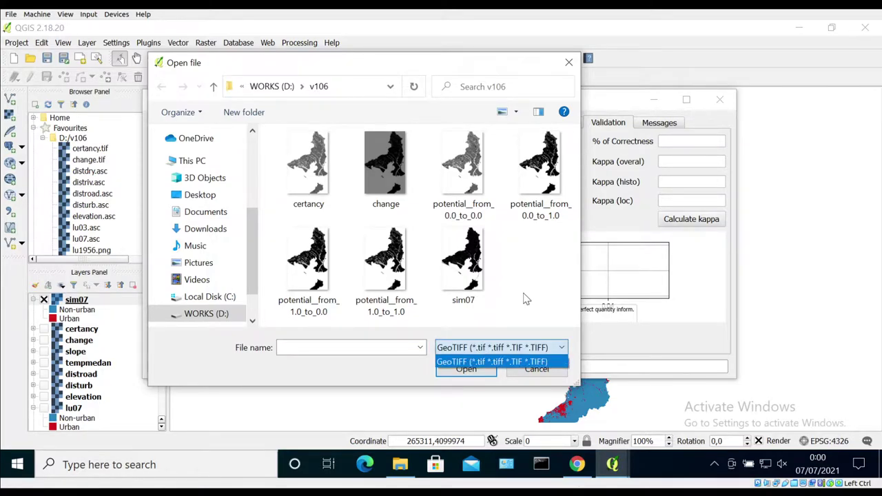
click(540, 302)
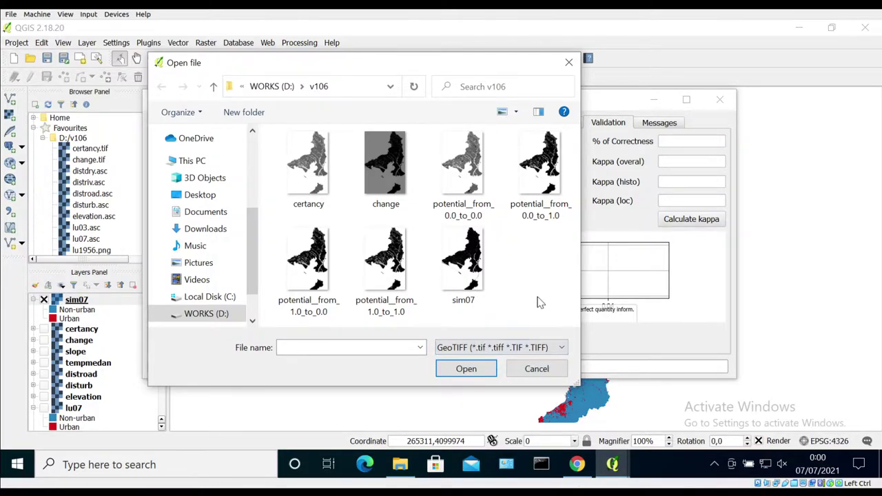
click(533, 368)
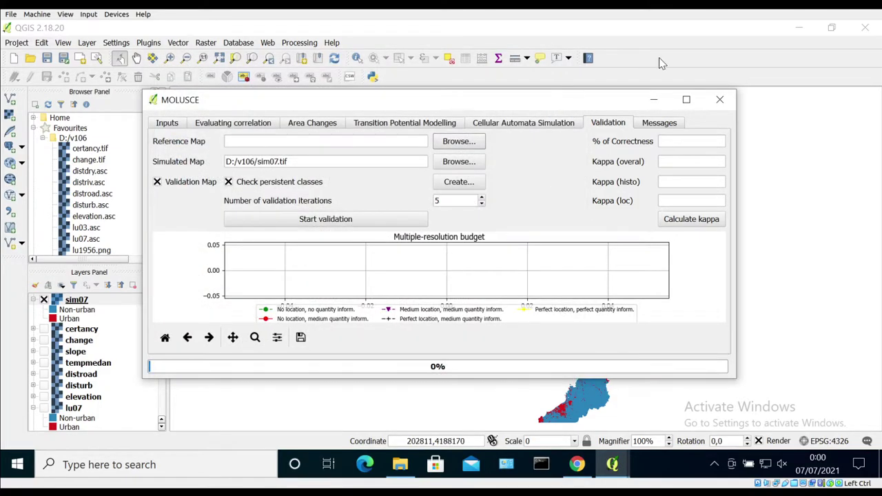
Return to the main QGIS window, hide the sim07 layer and show the lu07 layer
click(18, 279)
click(44, 300)
drag(162, 333, 169, 391)
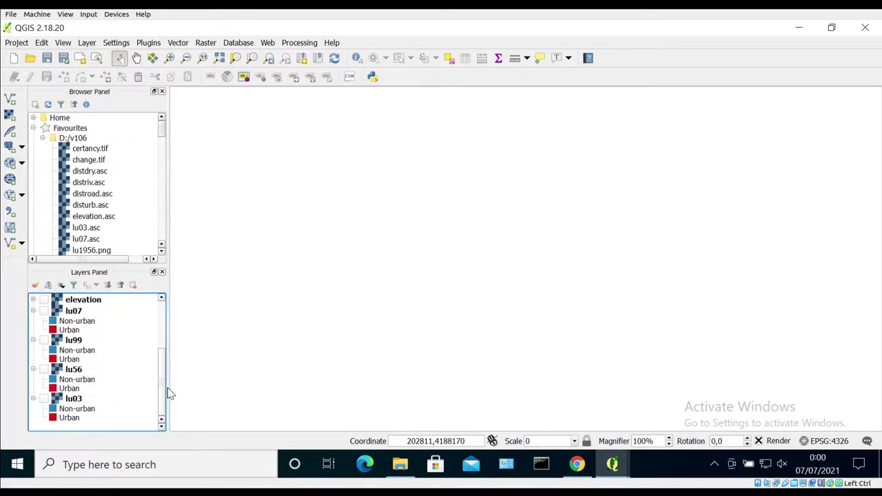
click(74, 311)
click(43, 311)
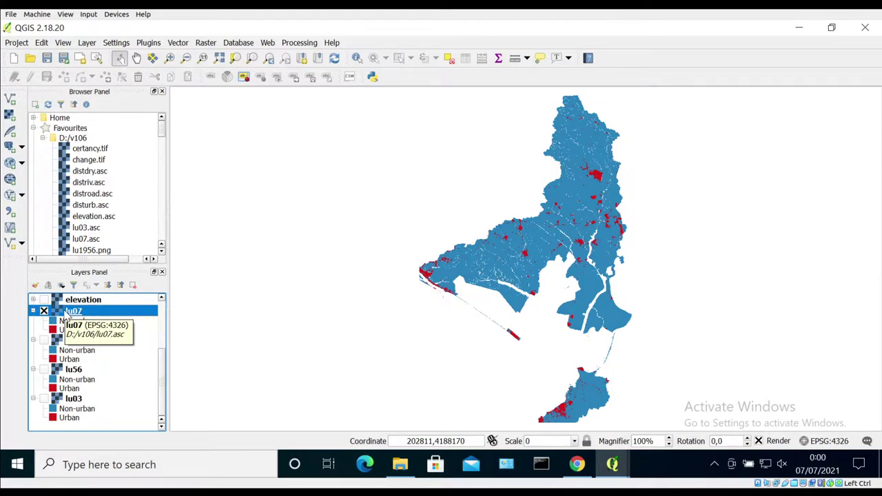
Export the lu07 layer as a raw-data GeoTIFF named lu2007 in the v106 folder and add it to the map
right_click(70, 315)
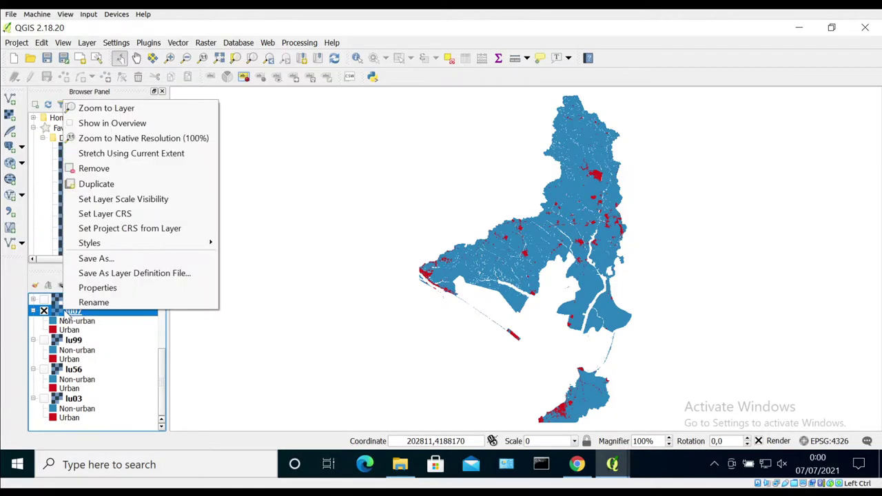
click(108, 264)
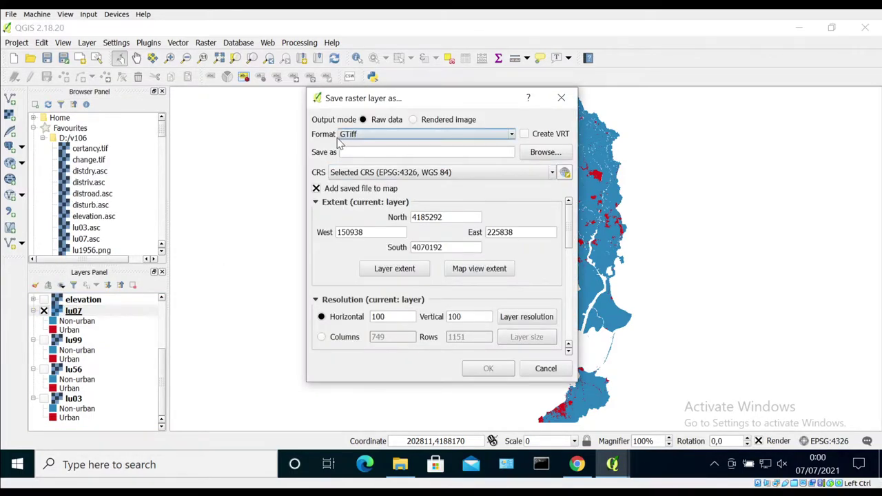
click(543, 157)
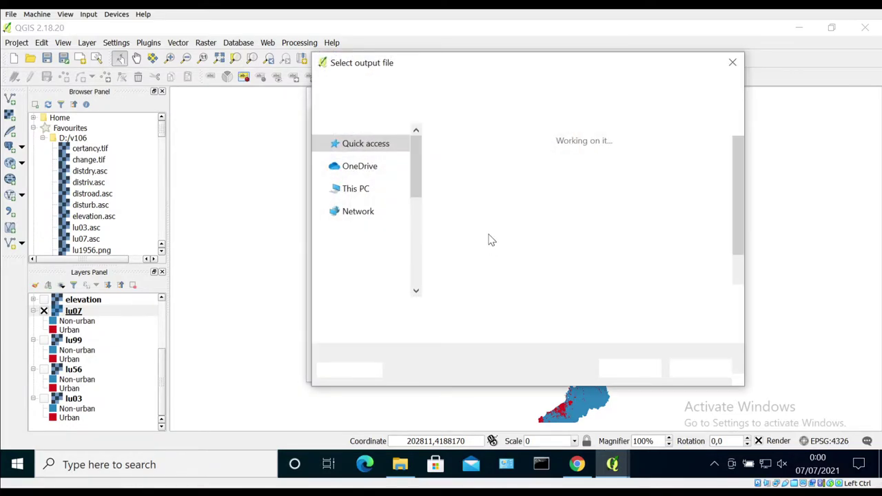
scroll(417, 182, down, 3)
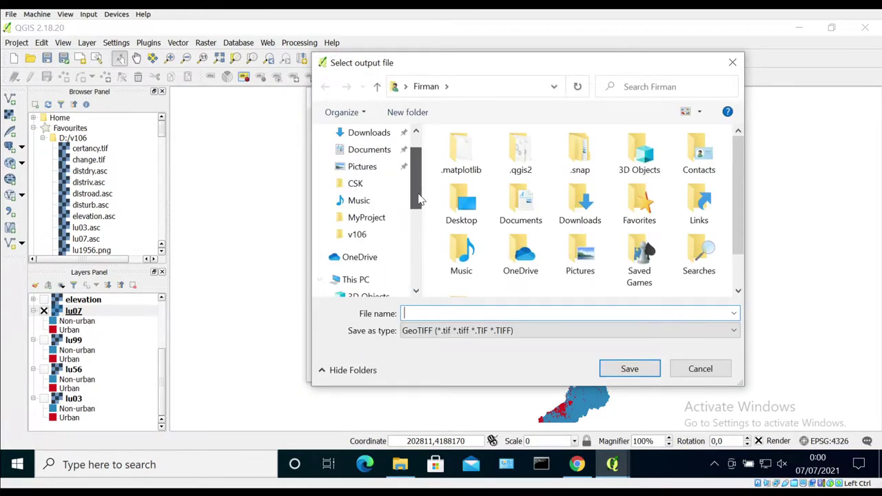
click(357, 234)
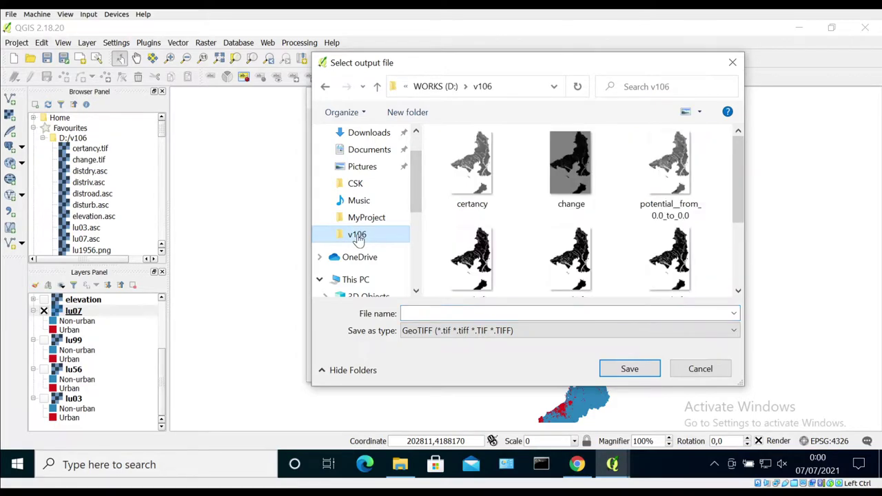
click(525, 313)
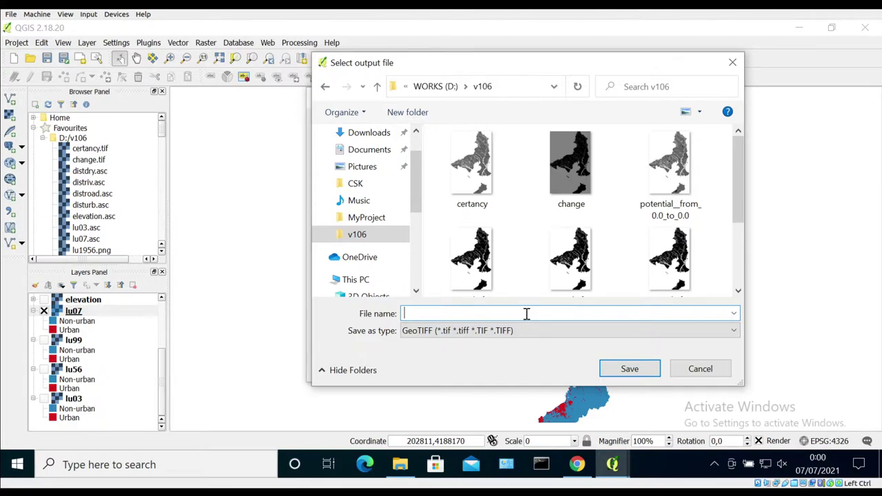
text(lu2007)
drag(738, 215, 736, 281)
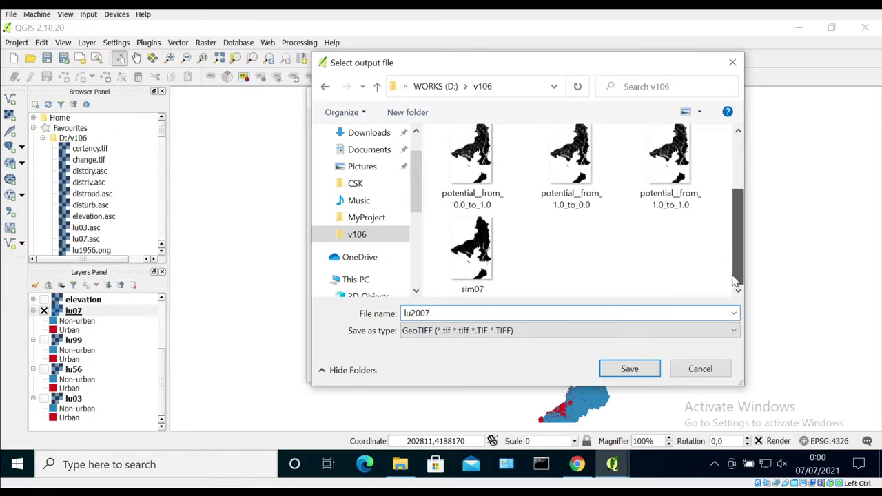
click(630, 370)
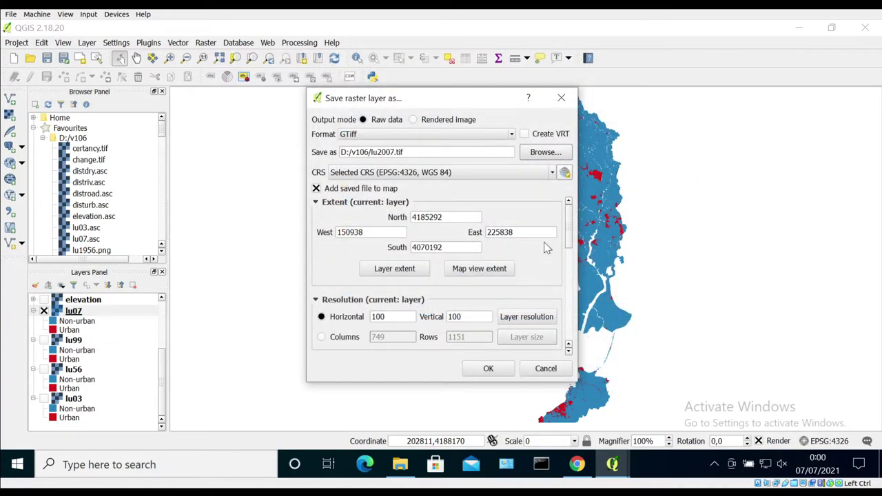
click(488, 369)
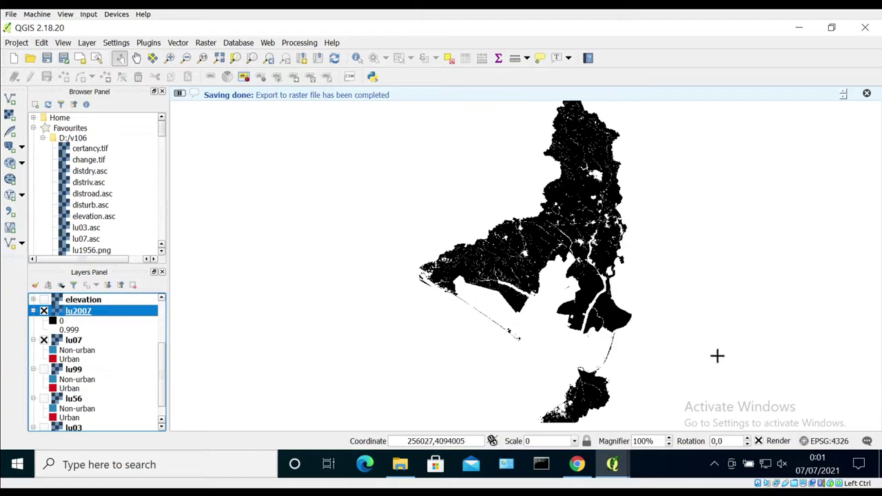
Return to the MOLUSCE window and set lu2007.tif as the reference map for validation
click(621, 468)
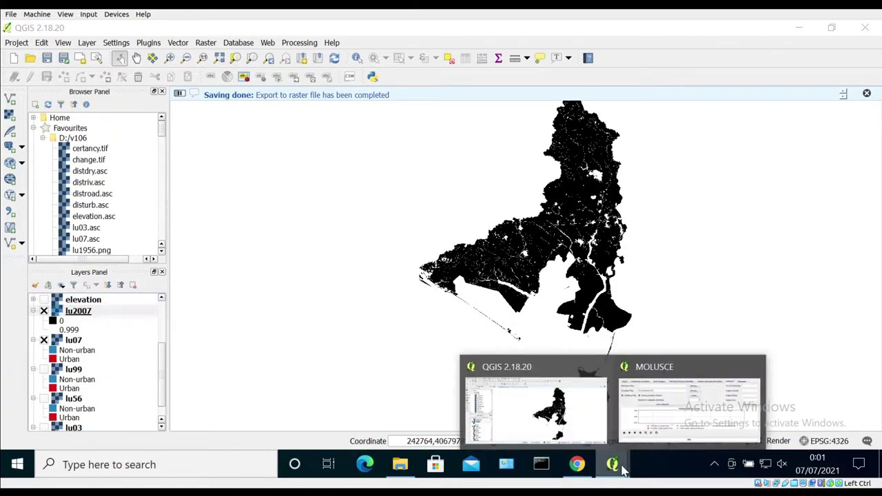
click(649, 406)
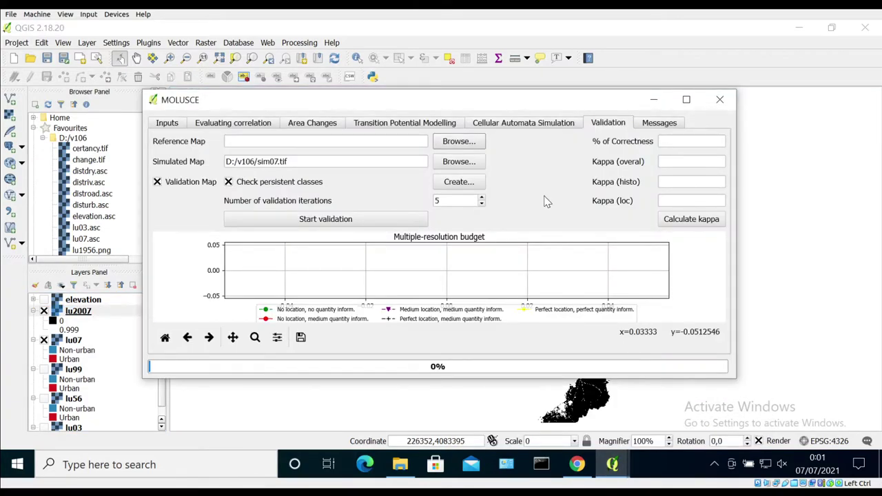
click(467, 141)
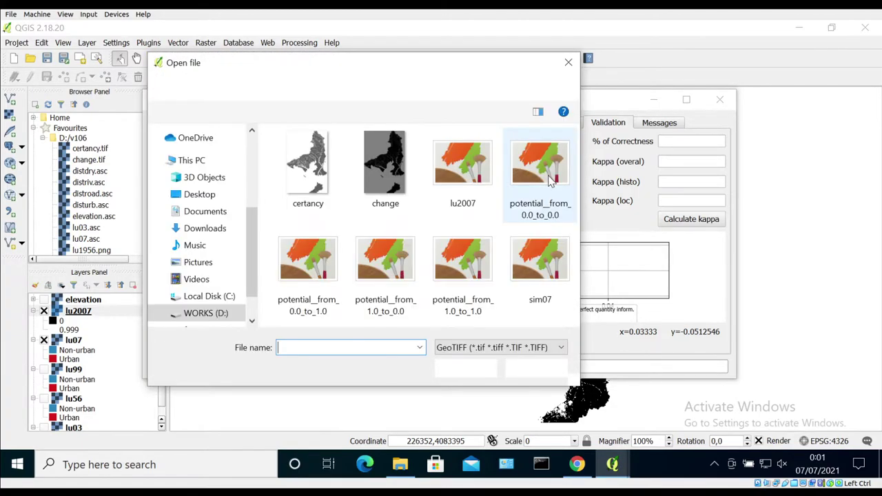
click(466, 167)
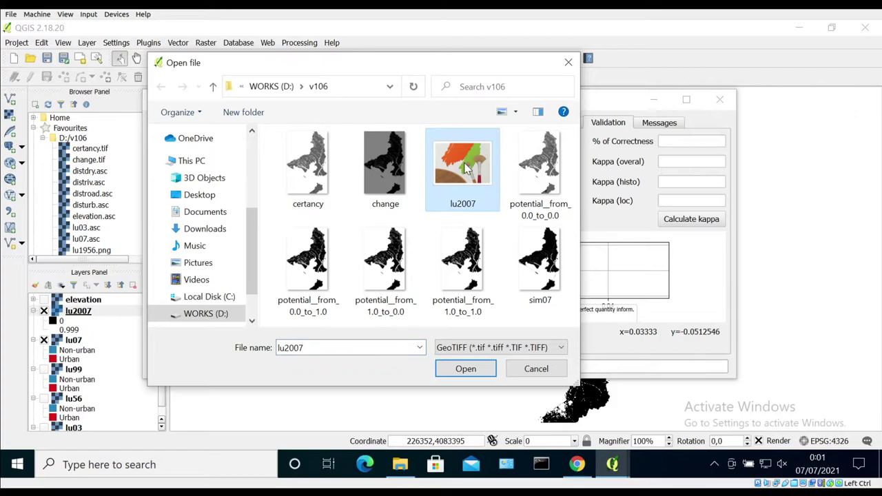
click(464, 369)
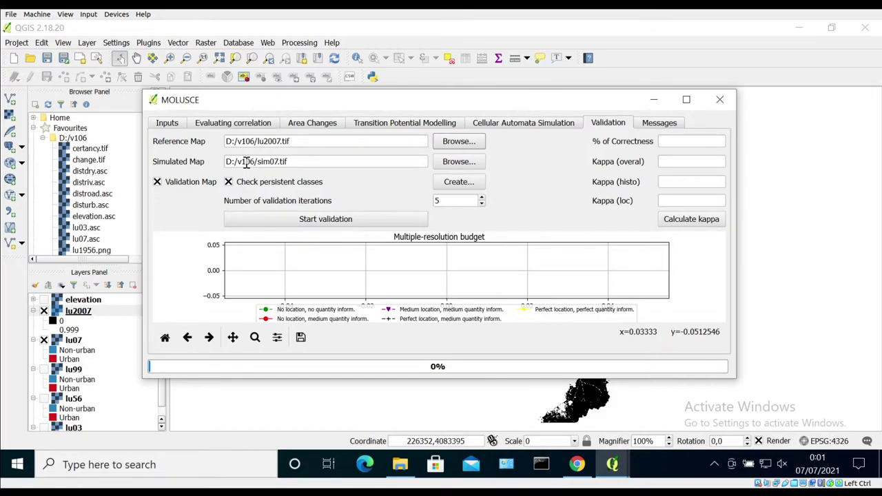
click(333, 145)
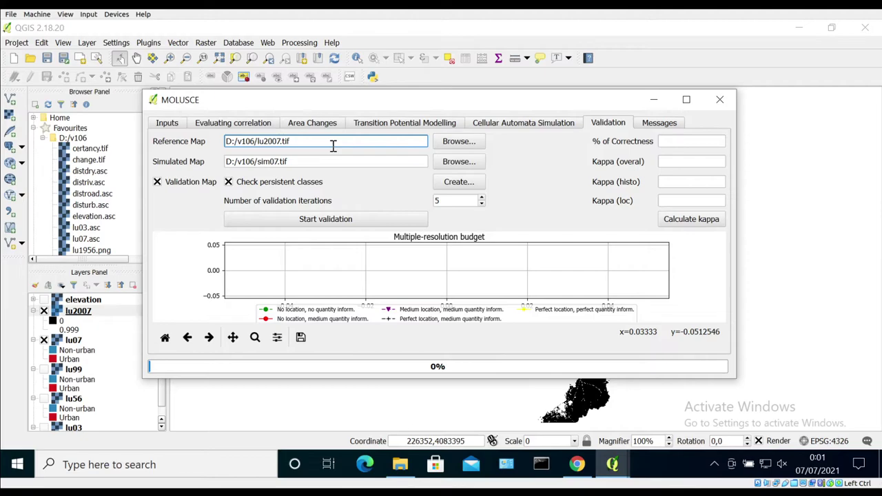
Enlarge the MOLUSCE window vertically and start the validation with 5 iterations
drag(459, 92, 458, 92)
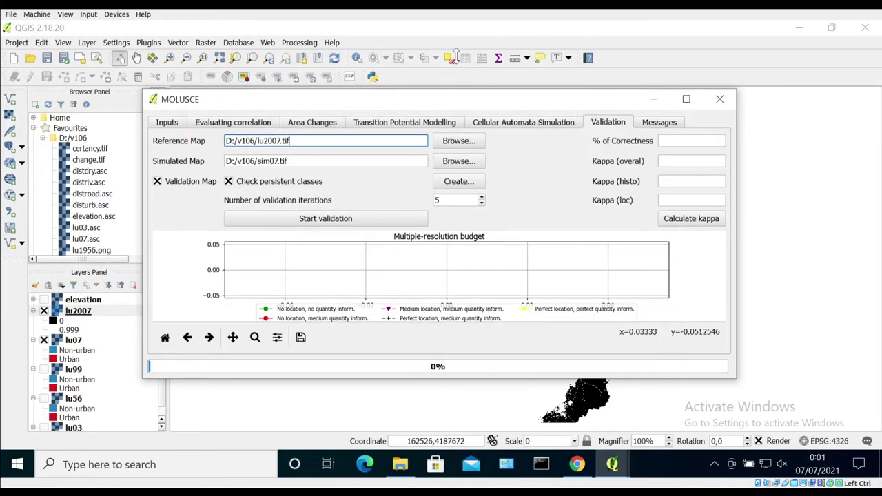
drag(454, 51, 454, 53)
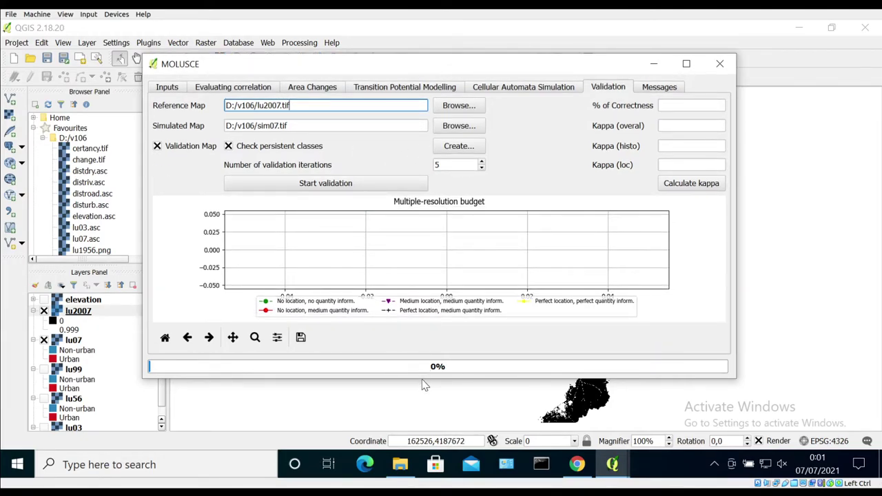
drag(422, 378, 424, 408)
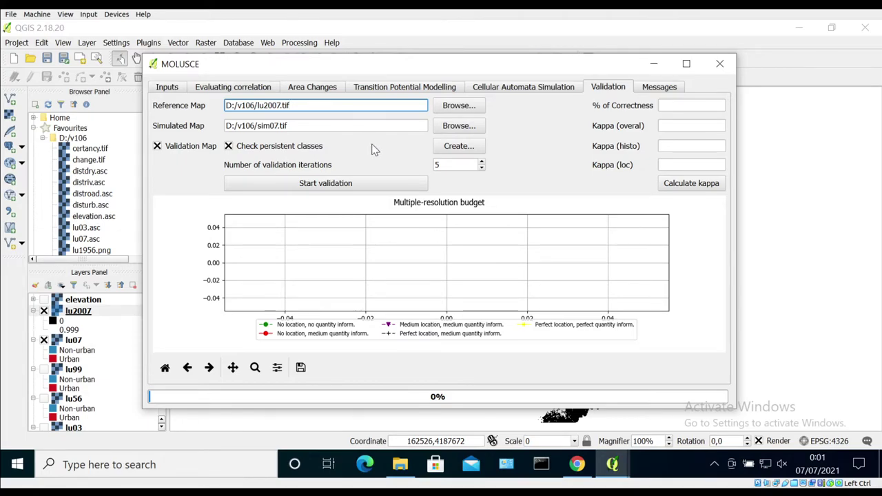
click(368, 186)
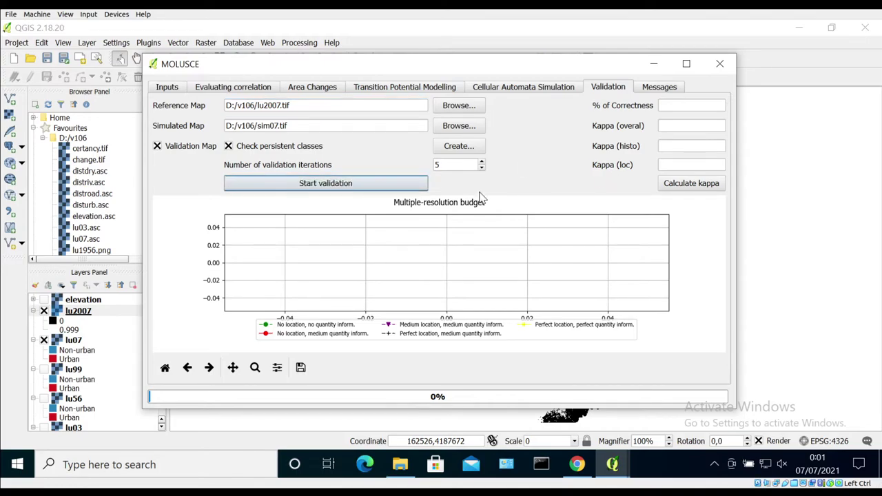